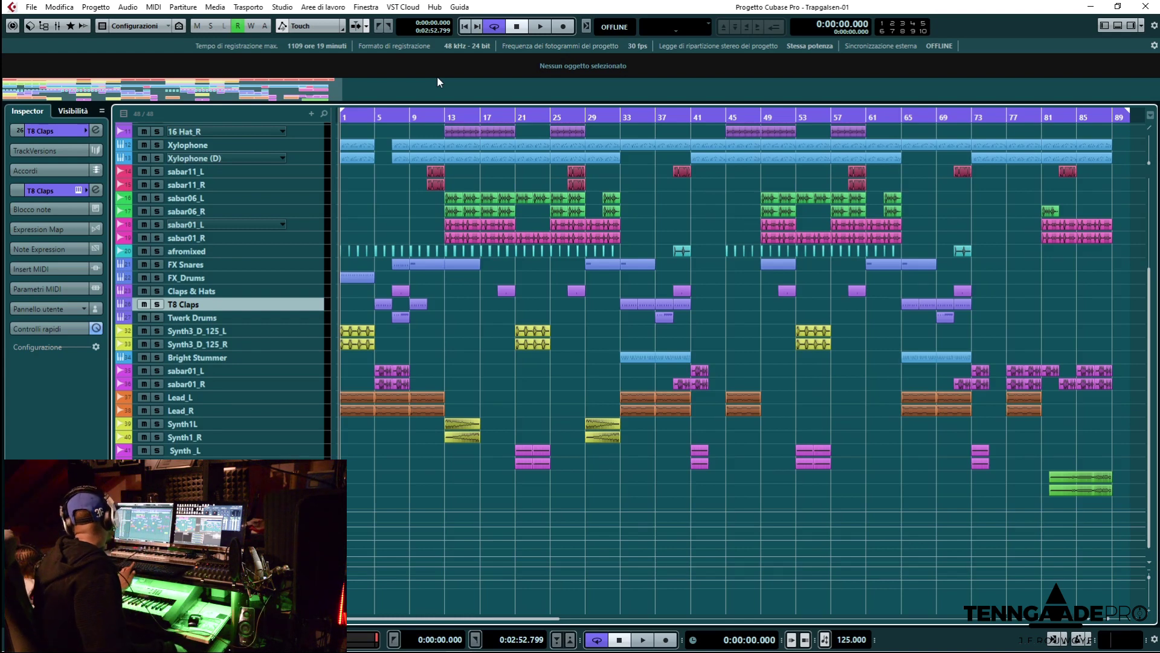
Step: Play the arrangement from the beginning to about bar 63 and stop playback
key("space")
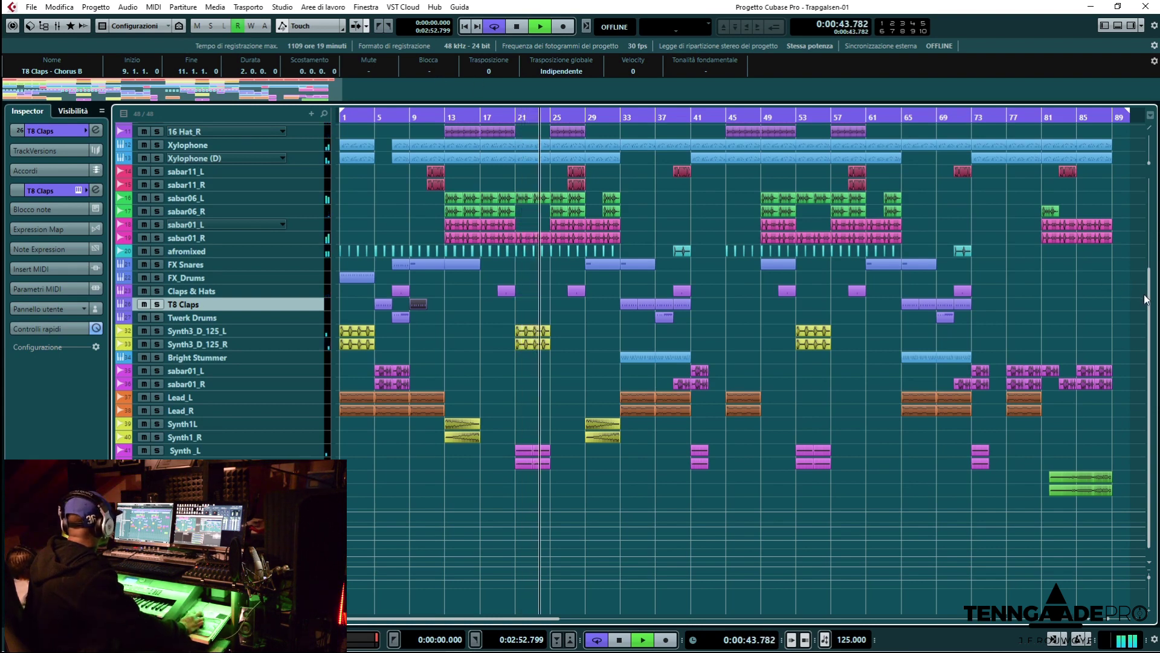
left_click_drag(1150, 301, 1147, 206)
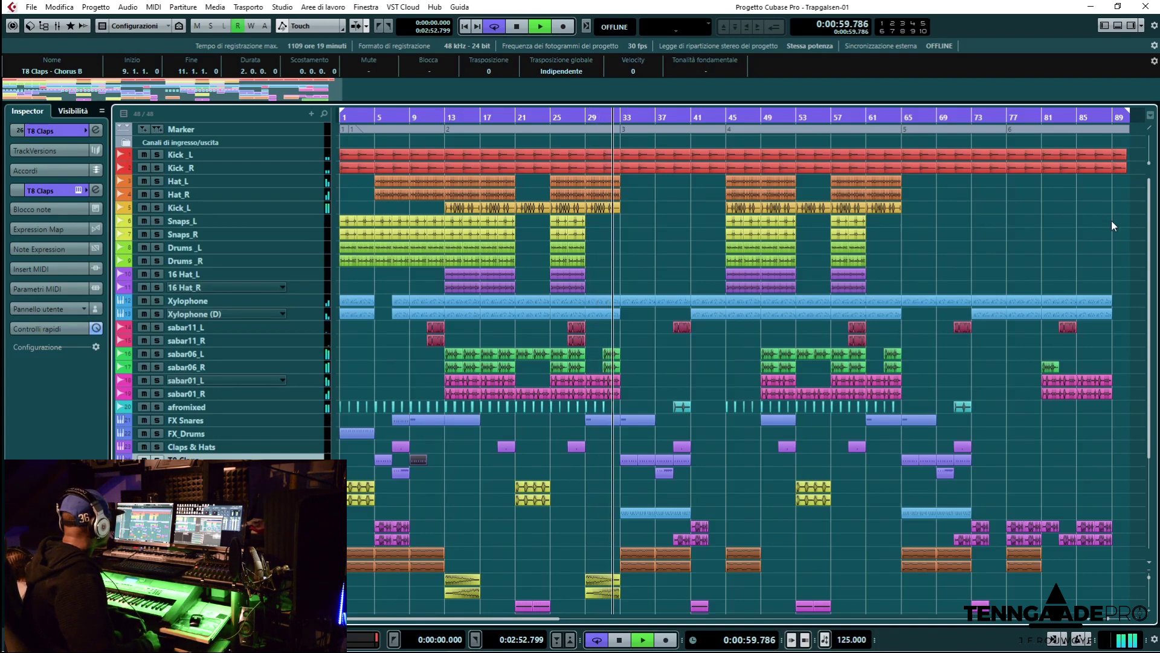
key("ctrl+v")
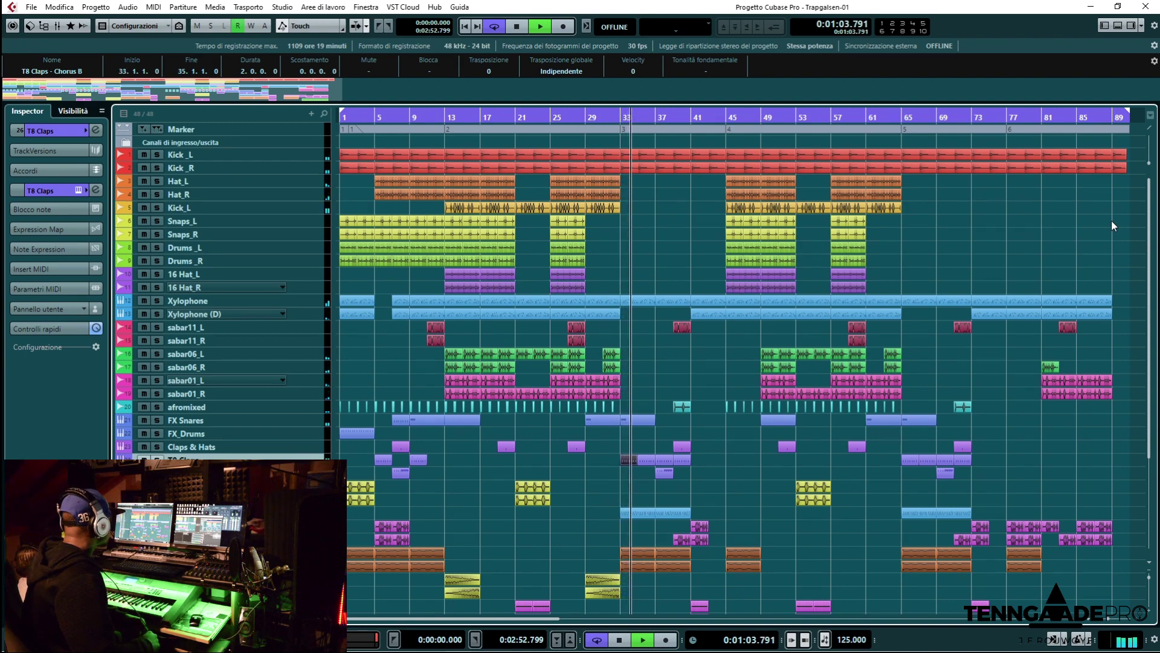
key("ctrl+v")
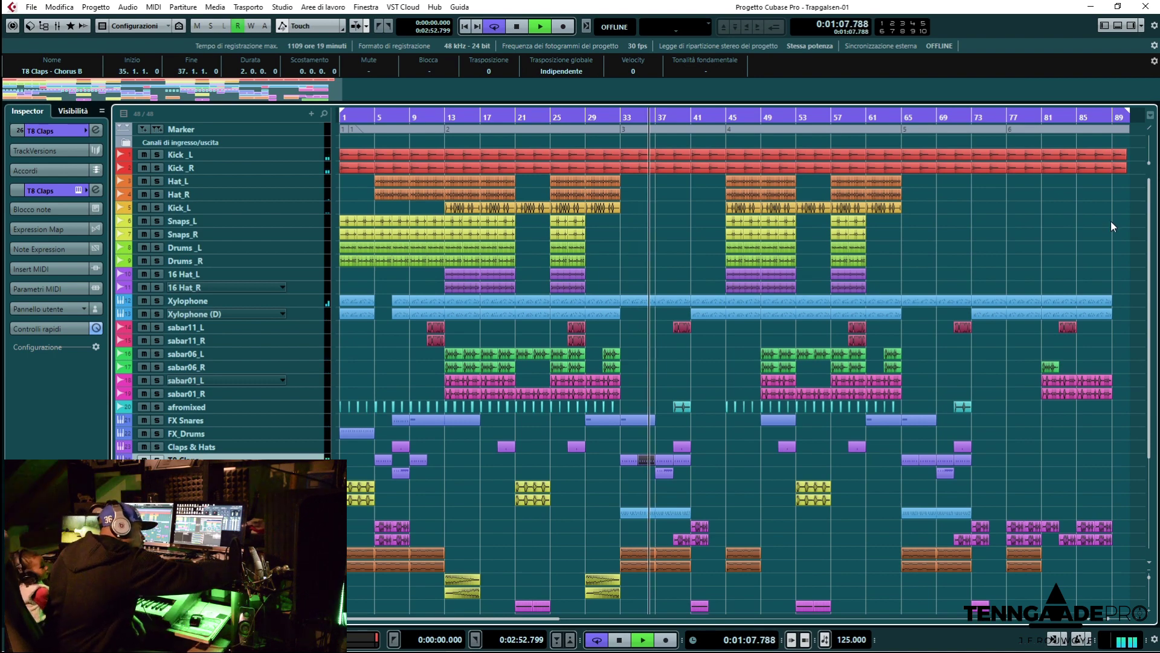
key("ctrl+v")
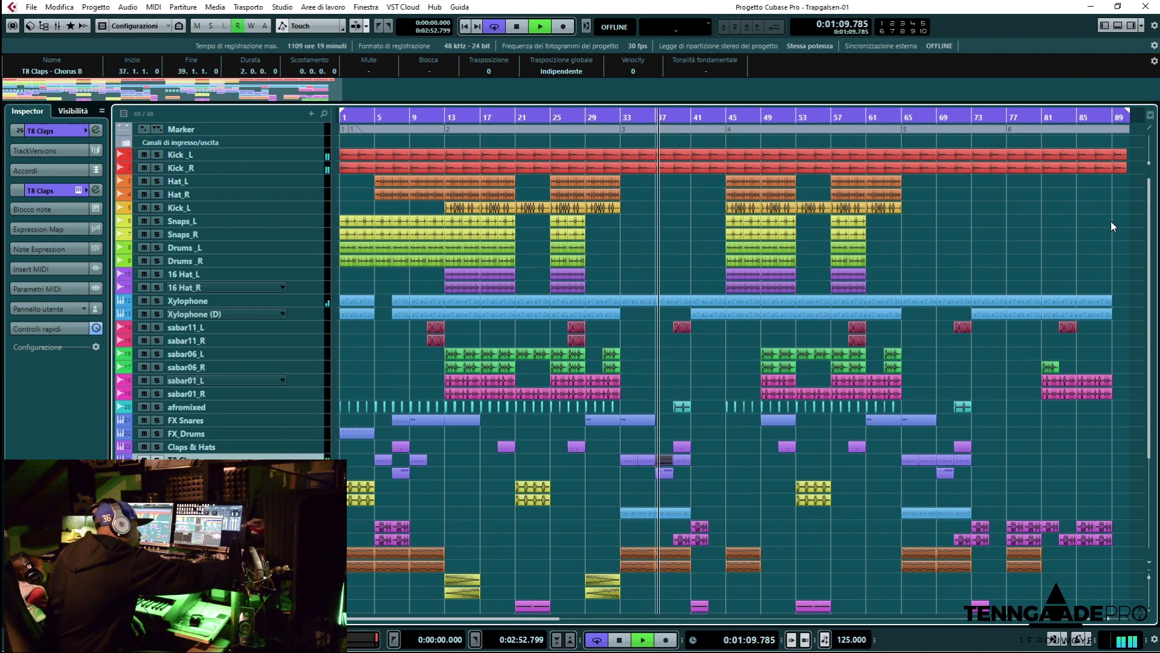
key("ctrl+v")
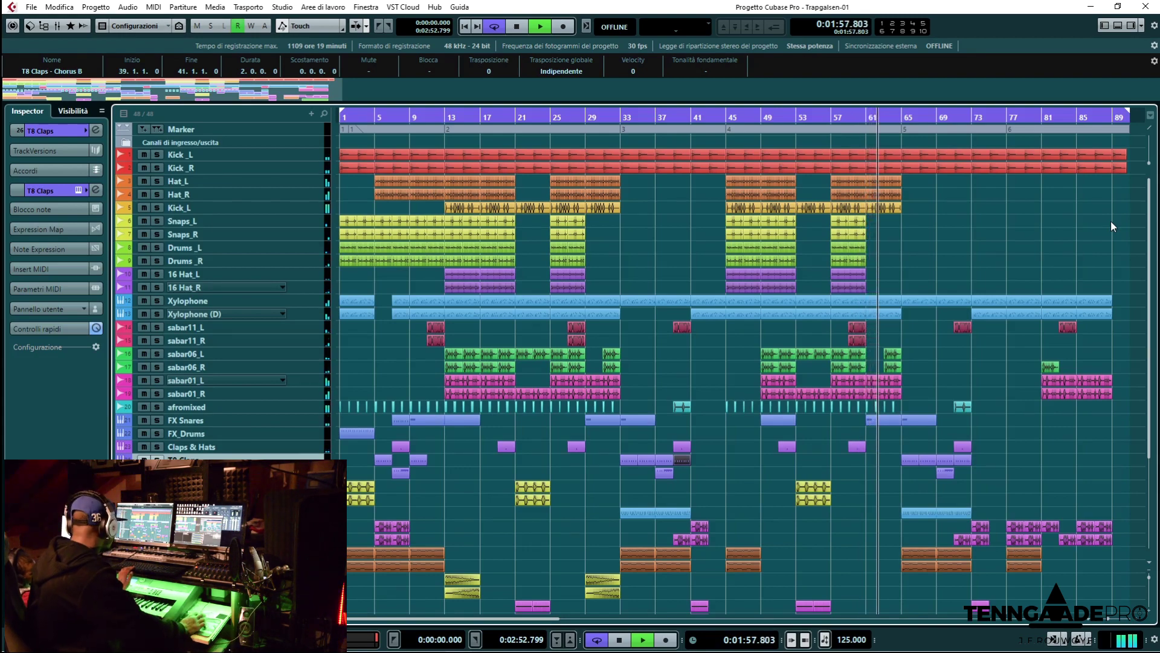
key("space")
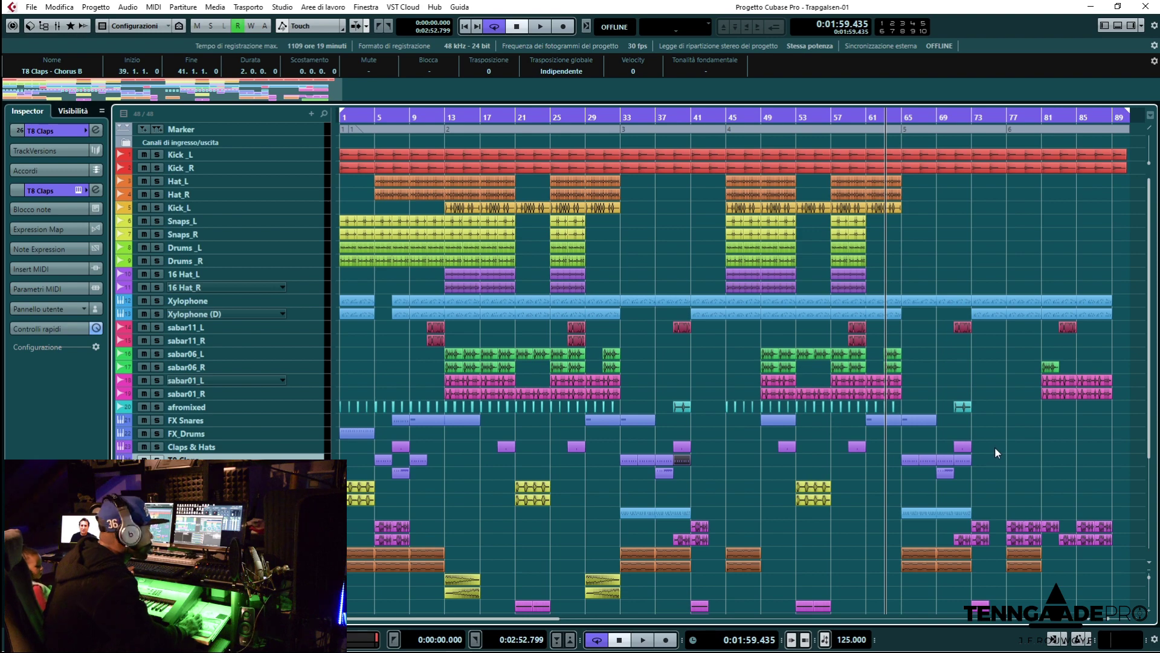
Step: Open MixConsole 2 and show the group channels at the end of the channel list
left_click_drag(1150, 402, 1115, 506)
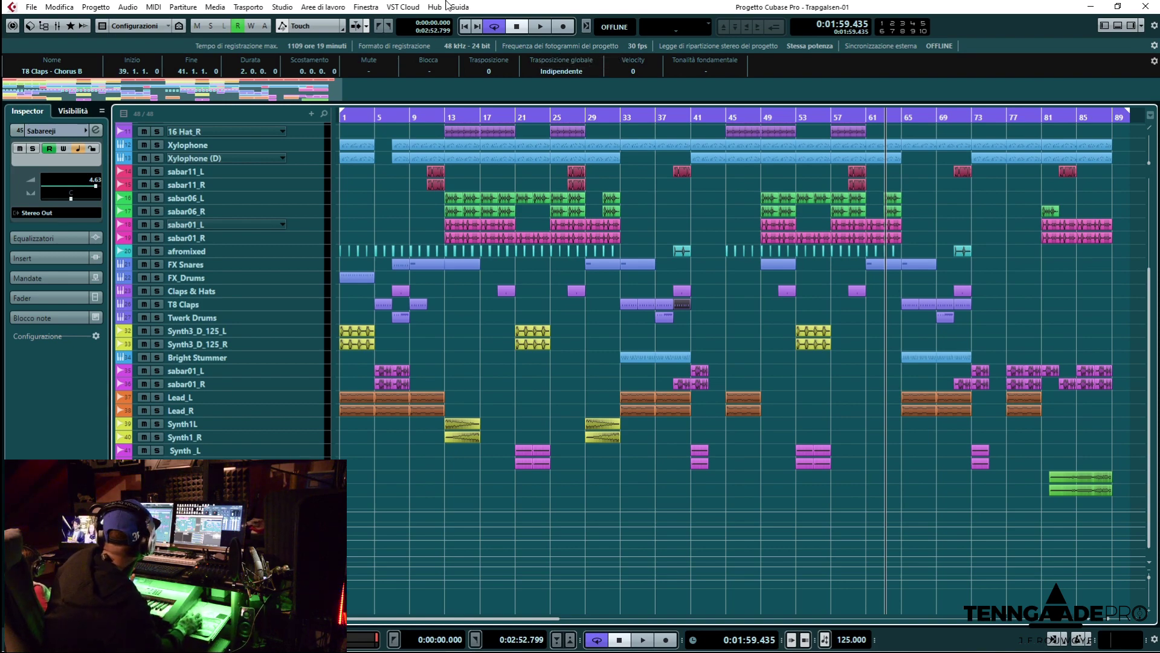
left_click(284, 9)
left_click(297, 53)
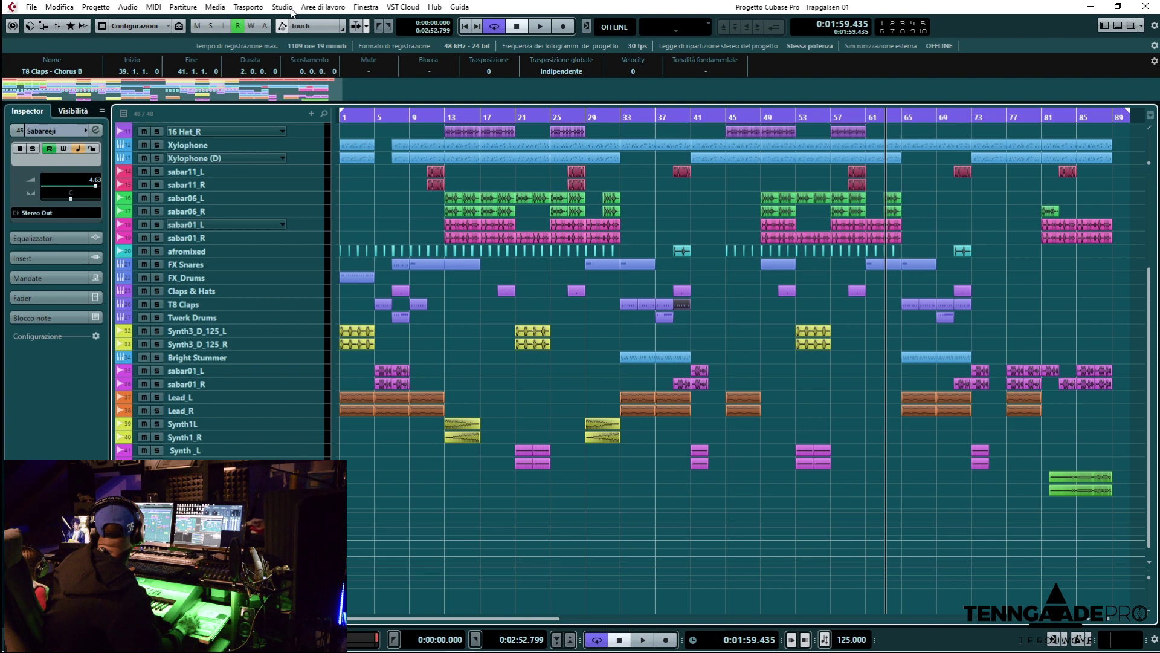
mouse_move(564, 645)
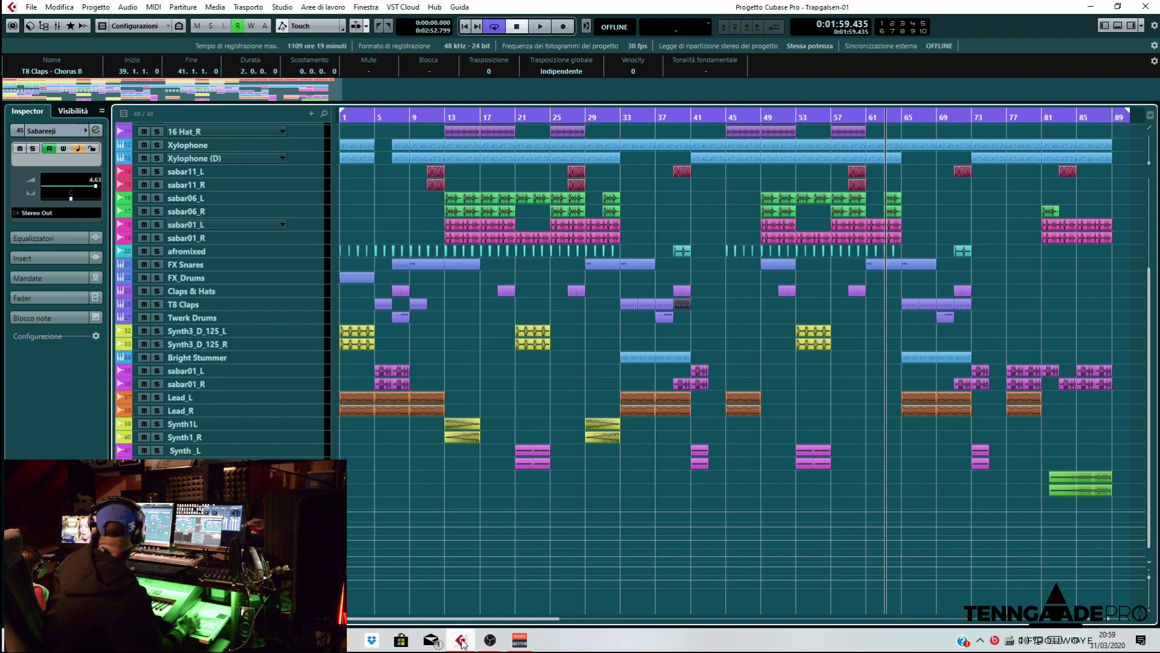
mouse_move(461, 642)
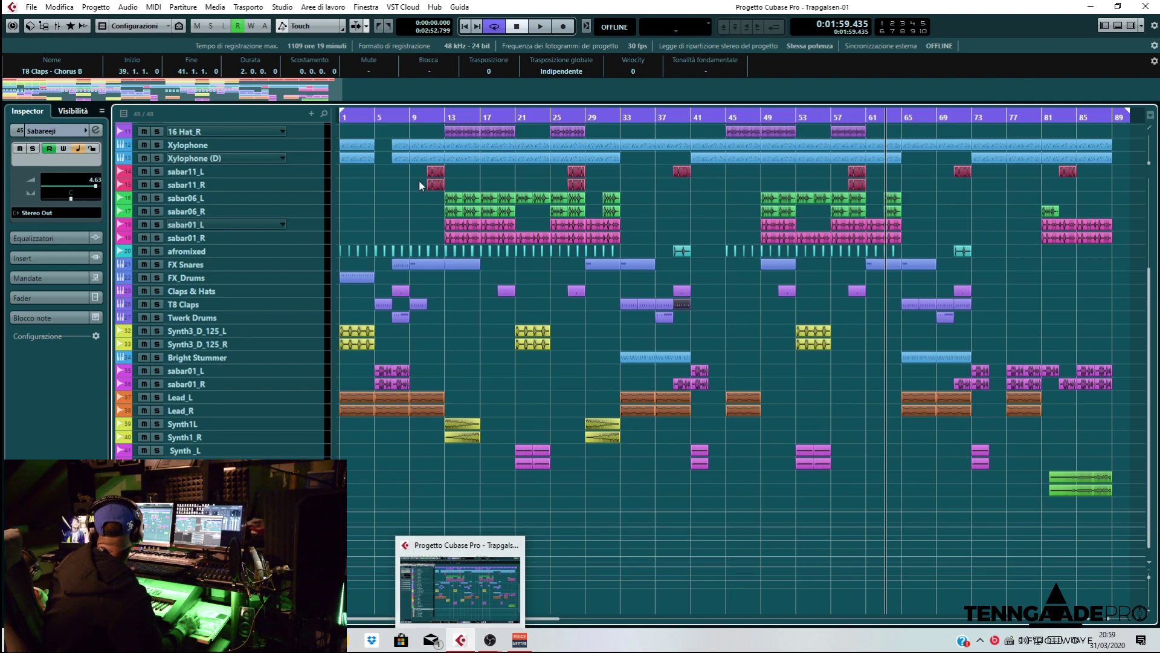
left_click(282, 8)
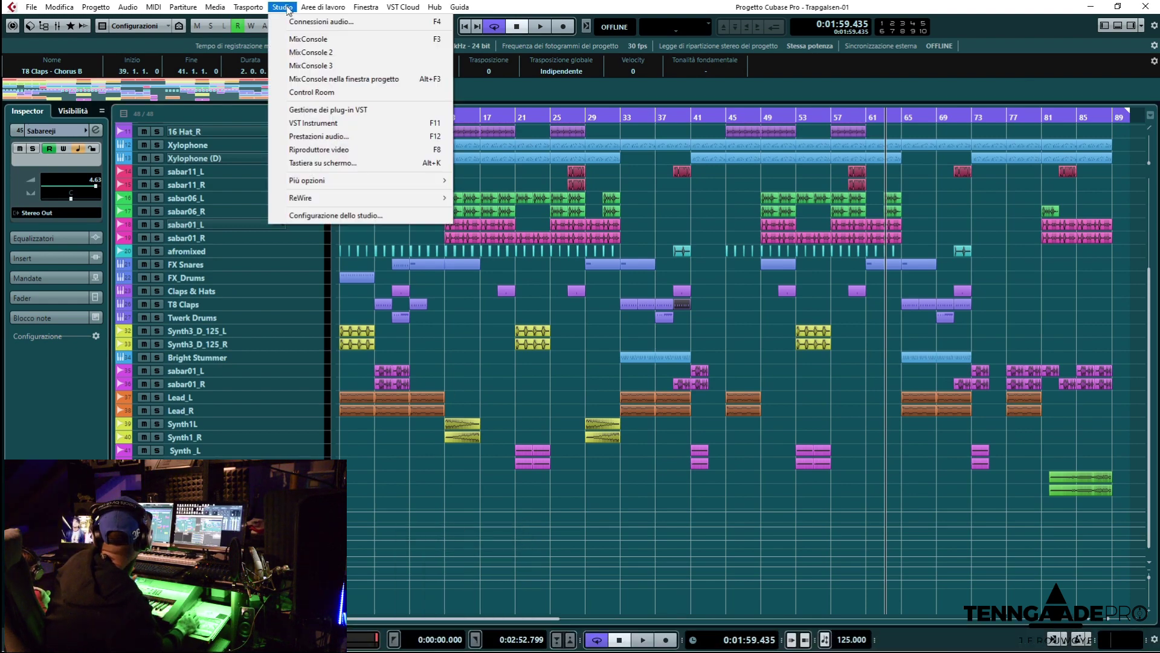
left_click(320, 53)
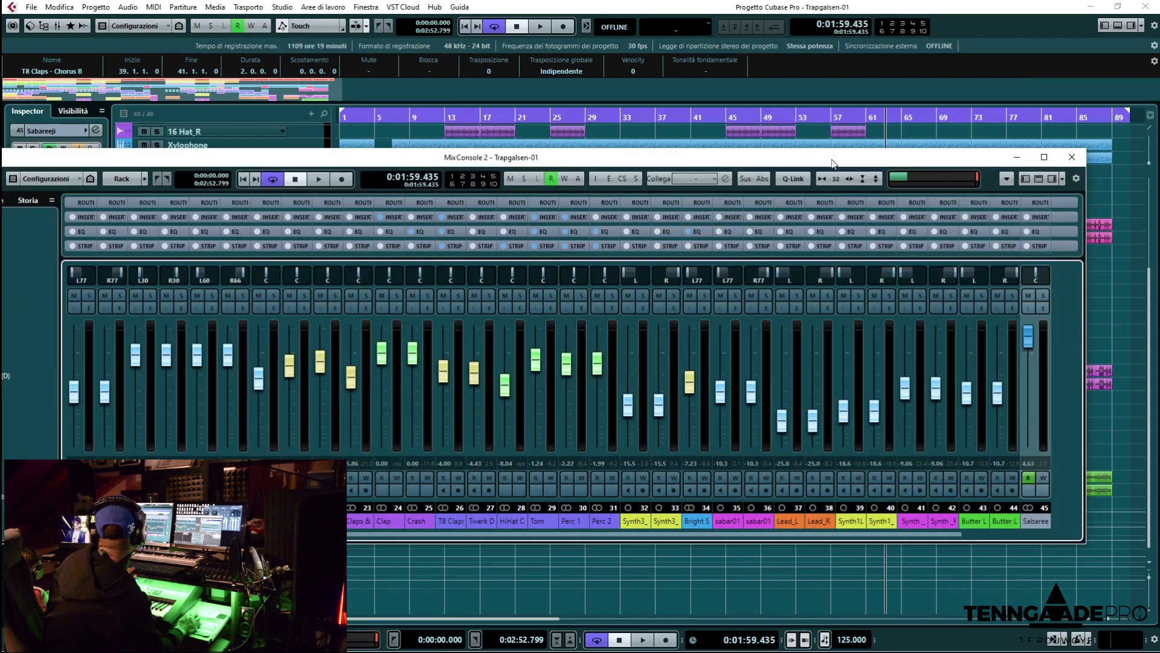
left_click_drag(833, 163, 829, 163)
left_click_drag(908, 537, 1086, 549)
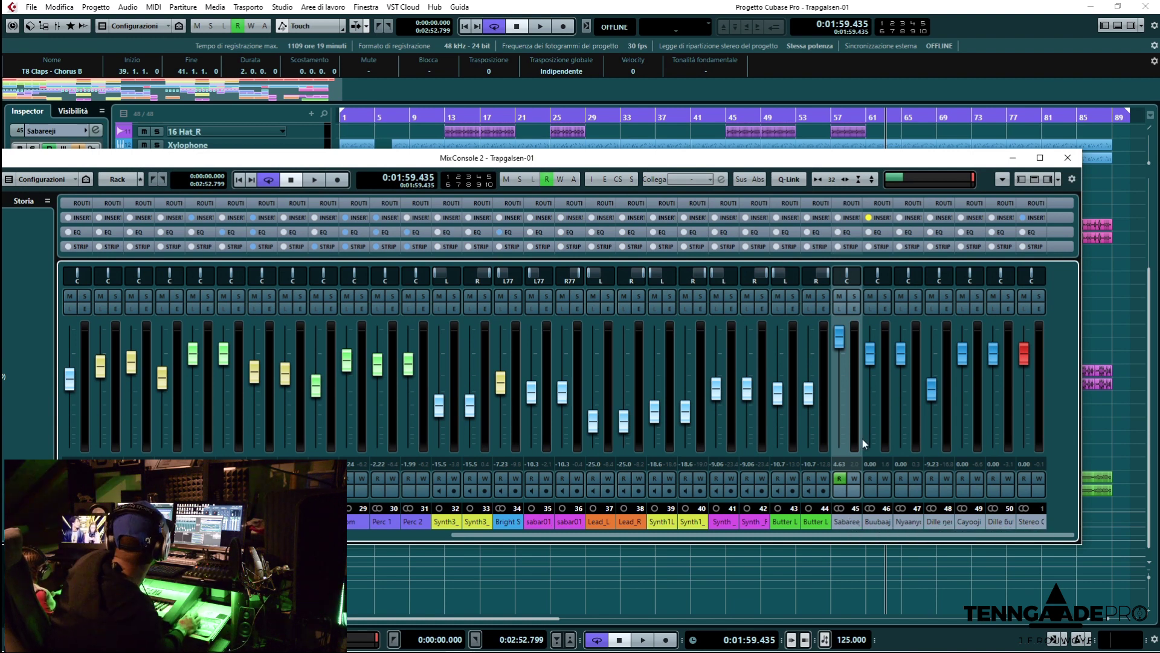
Step: Solo the Sabareeji group channel, play a short passage from the current position, and stop playback
left_click(854, 296)
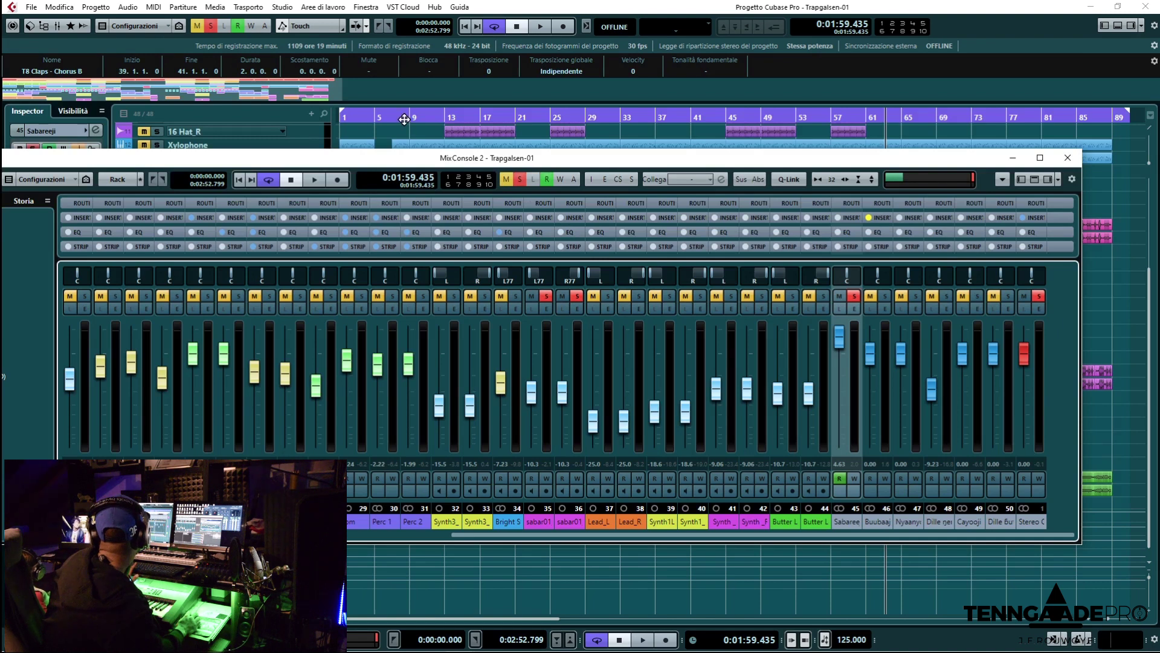
key("space")
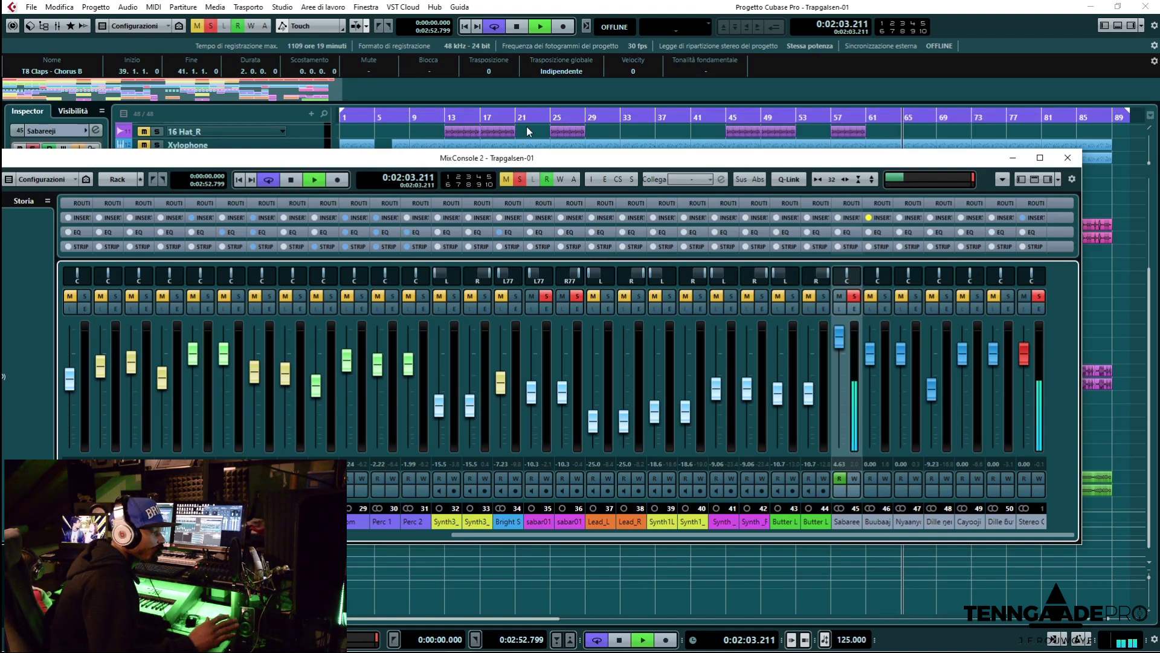
key("space")
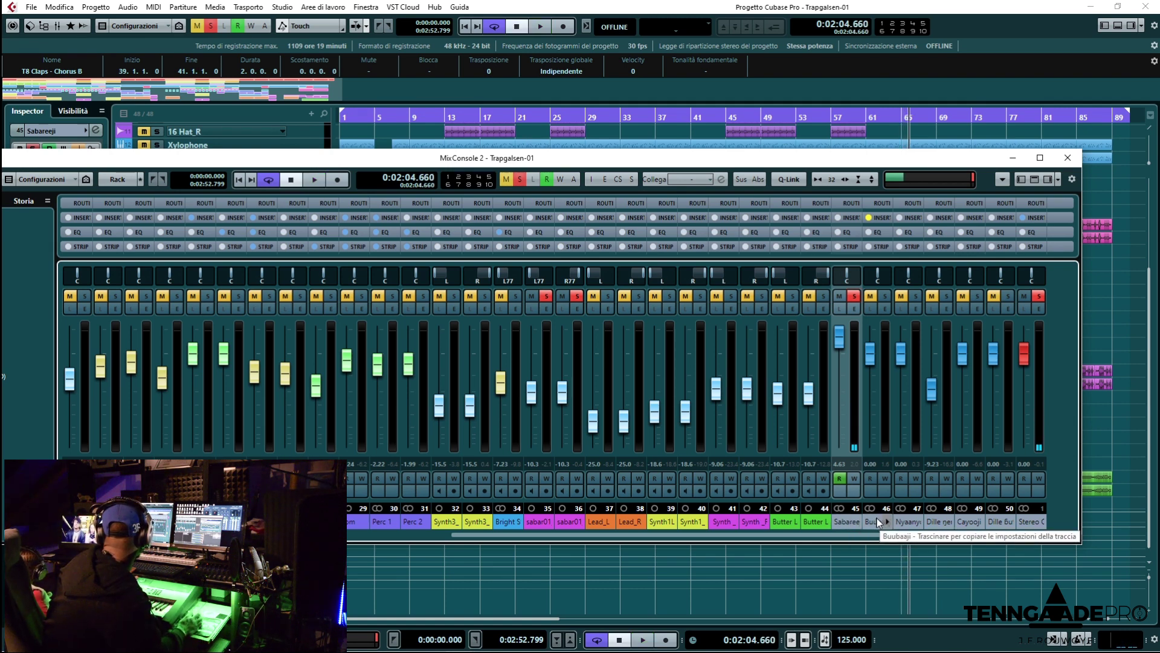
Step: Solo the Buubaaji group channel instead of Sabareeji, audition it from about bar 14, and turn its solo off
left_click(885, 297)
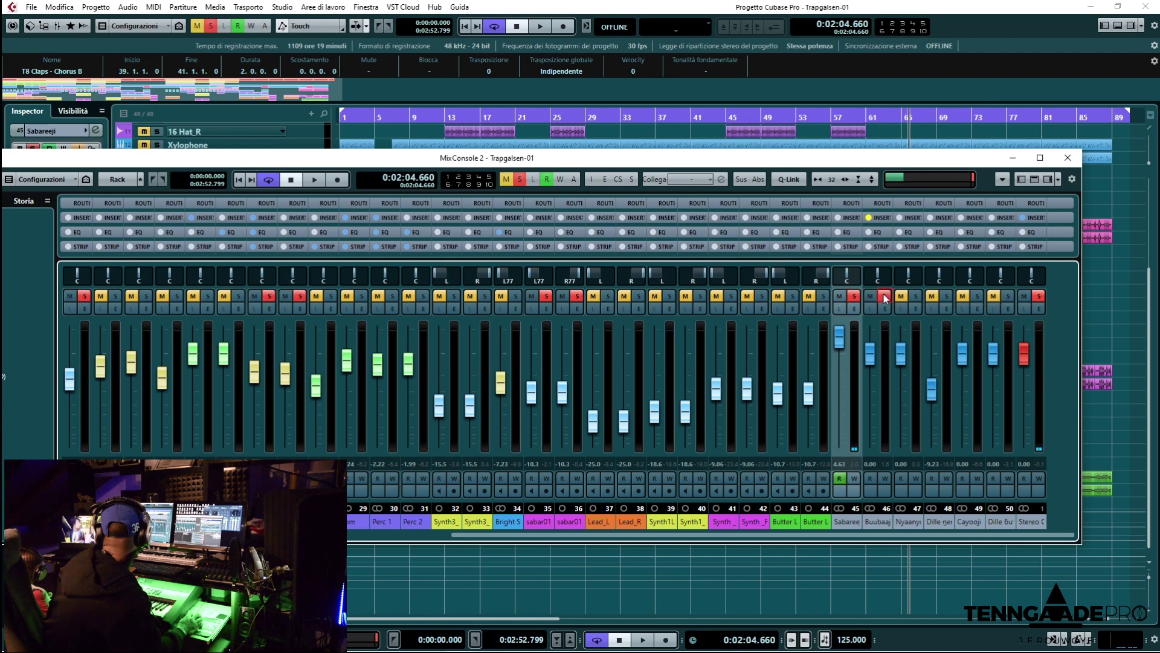
left_click(855, 297)
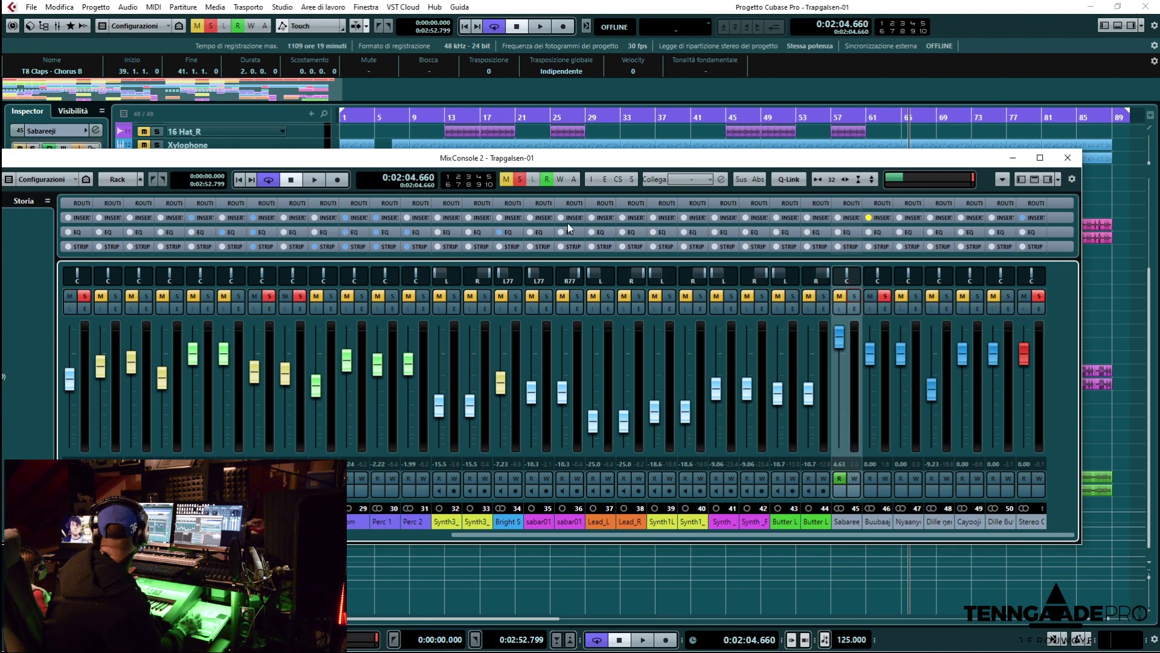
left_click(454, 116)
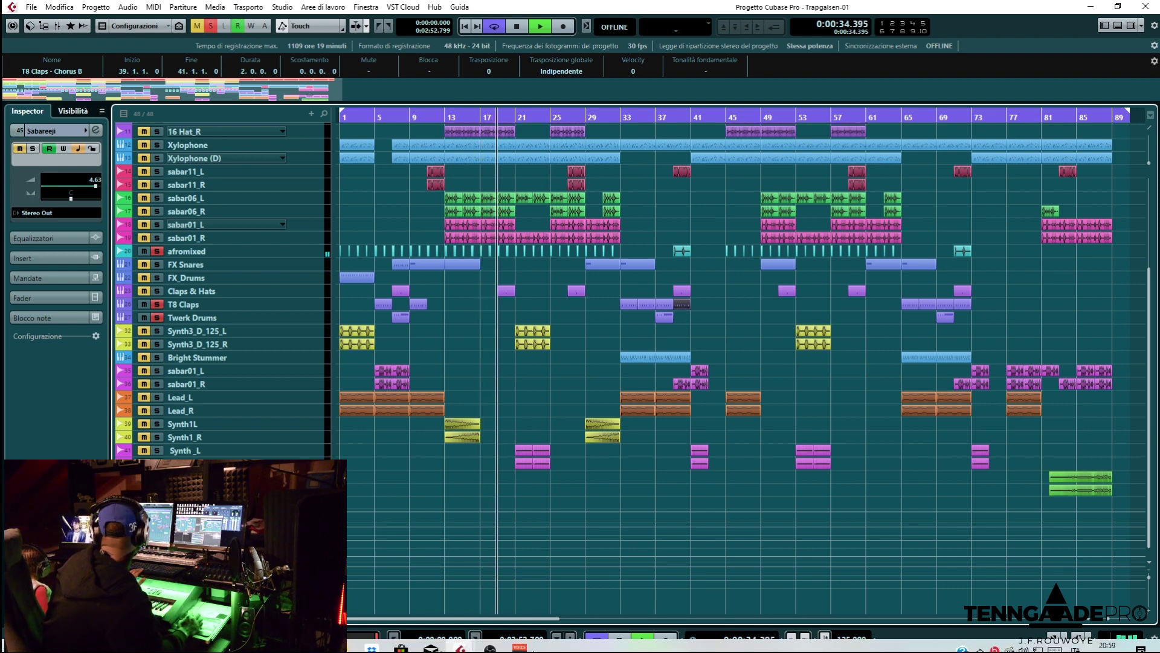
left_click(461, 640)
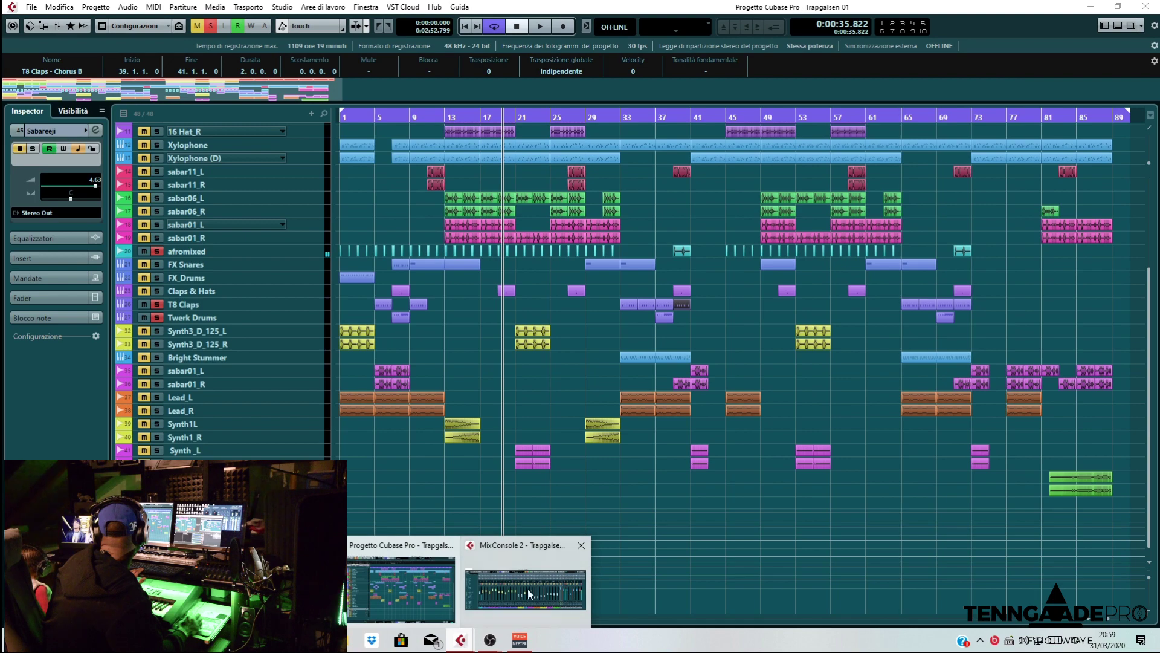
left_click(532, 571)
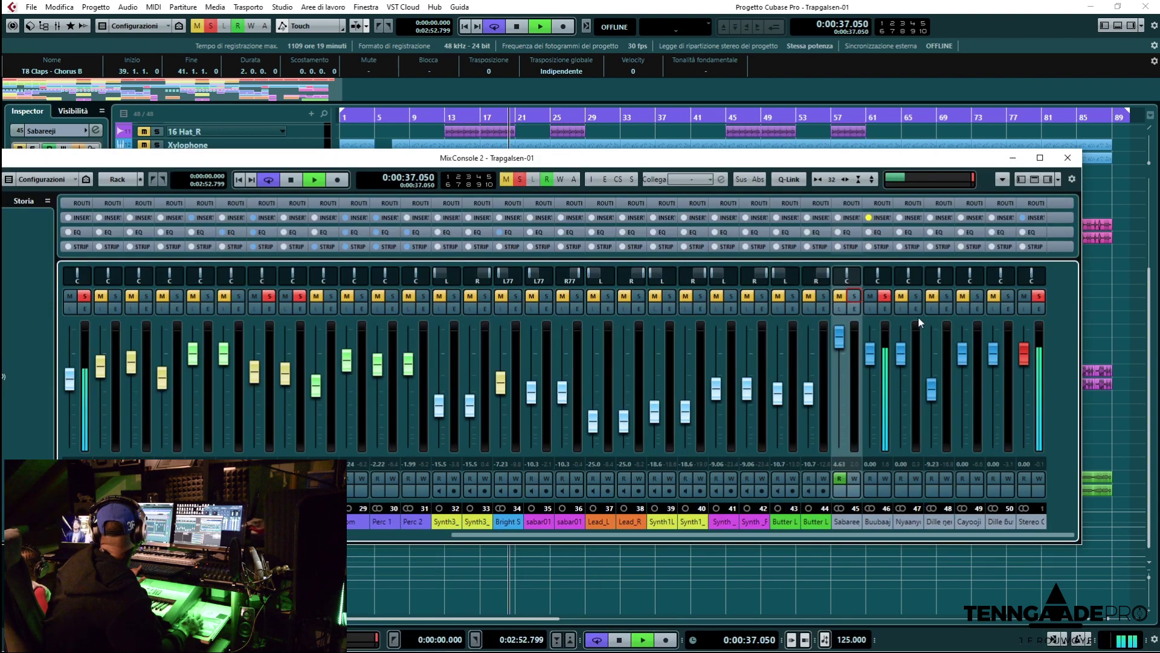
left_click(884, 296)
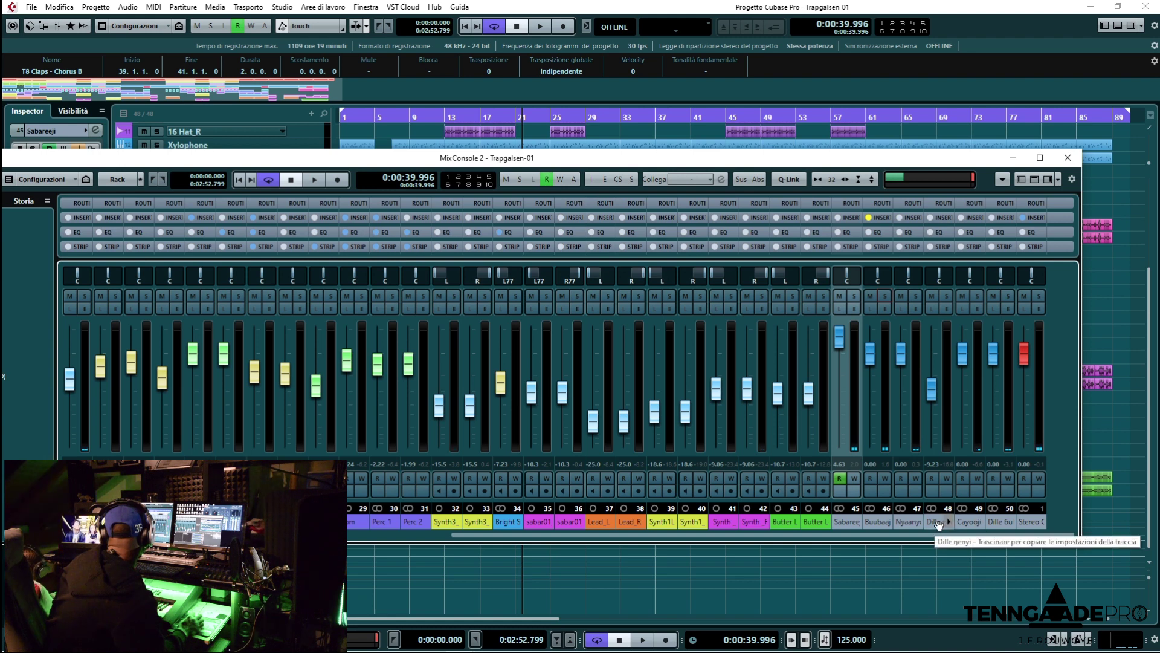
Step: Select the Nyaanyooji group channel and leave it as the only soloed group
left_click(945, 296)
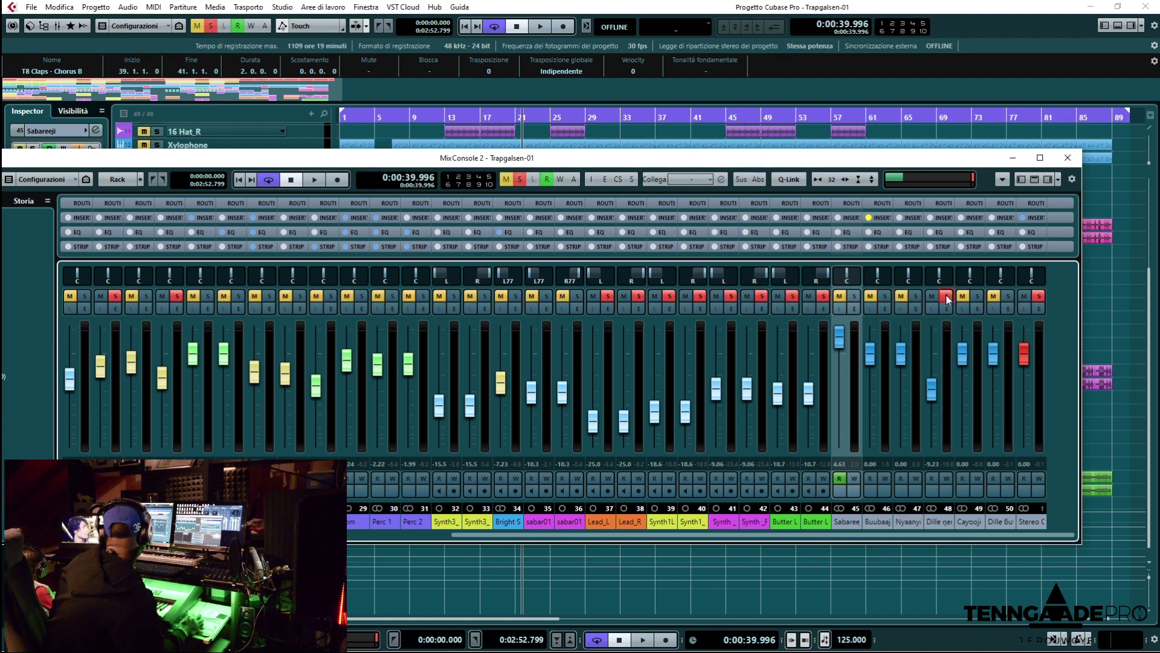
left_click(906, 521)
left_click(916, 297)
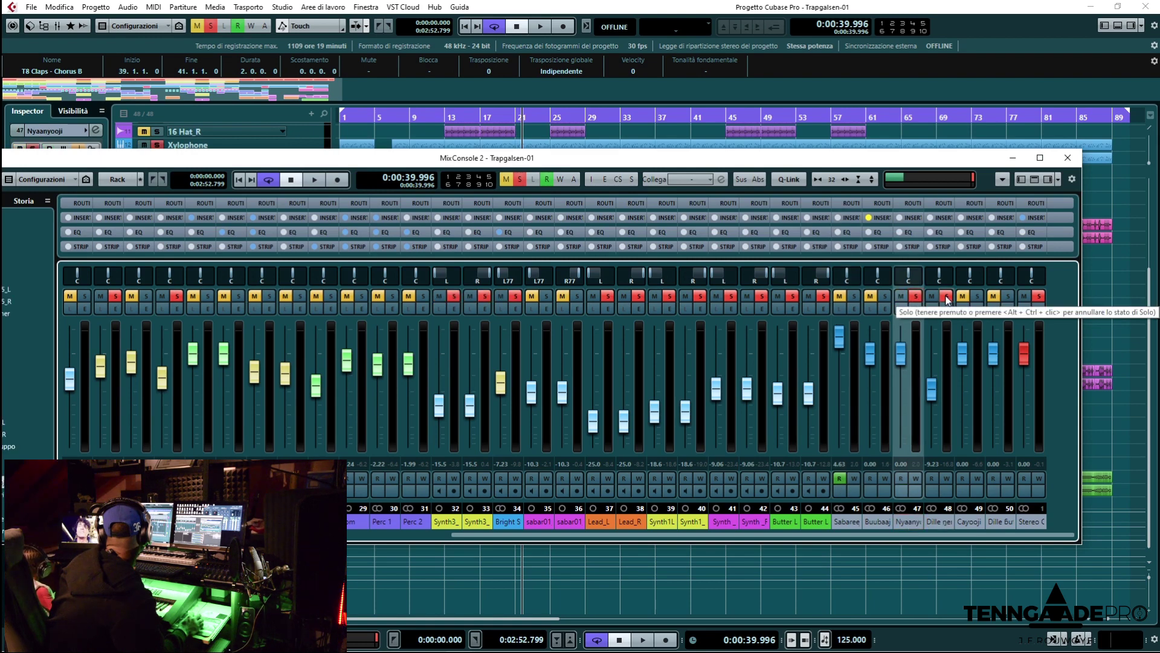
left_click(946, 296)
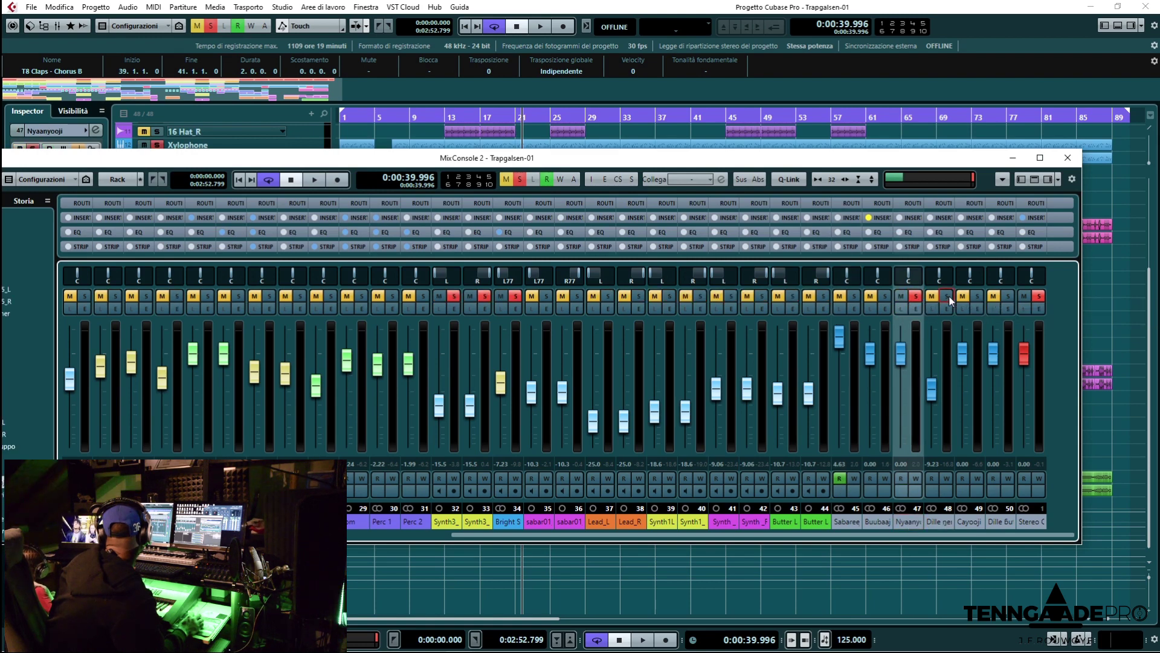
Step: Audition the soloed Nyaanyooji group from about bar 33 to bar 45, and stop playback
left_click(472, 116)
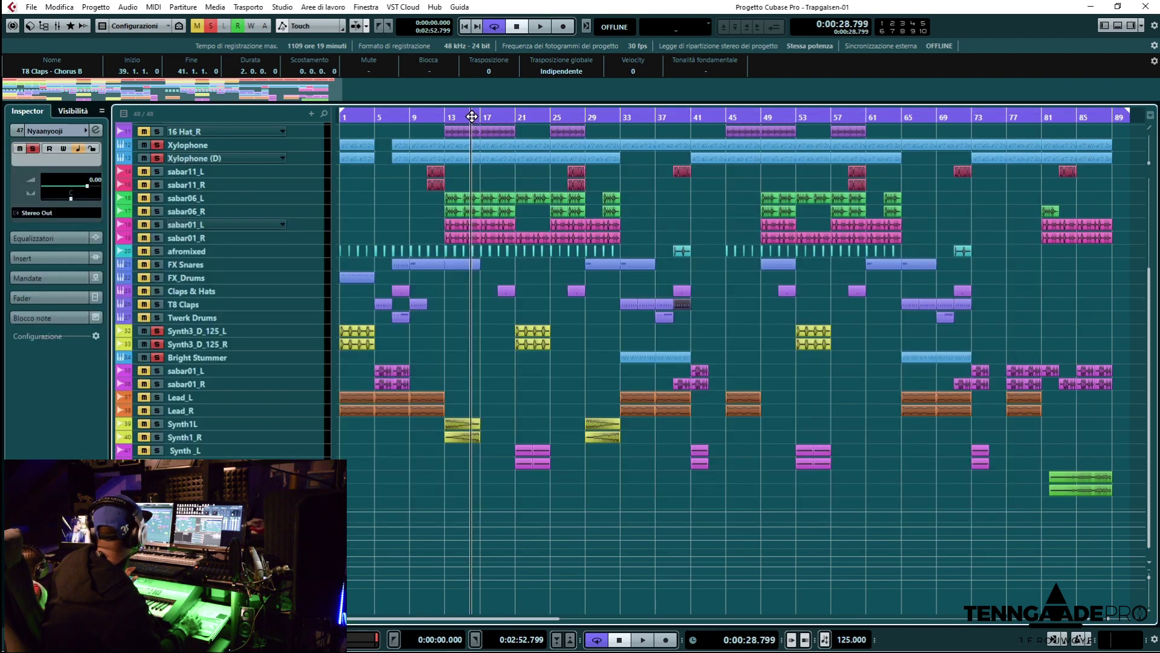
left_click(602, 116)
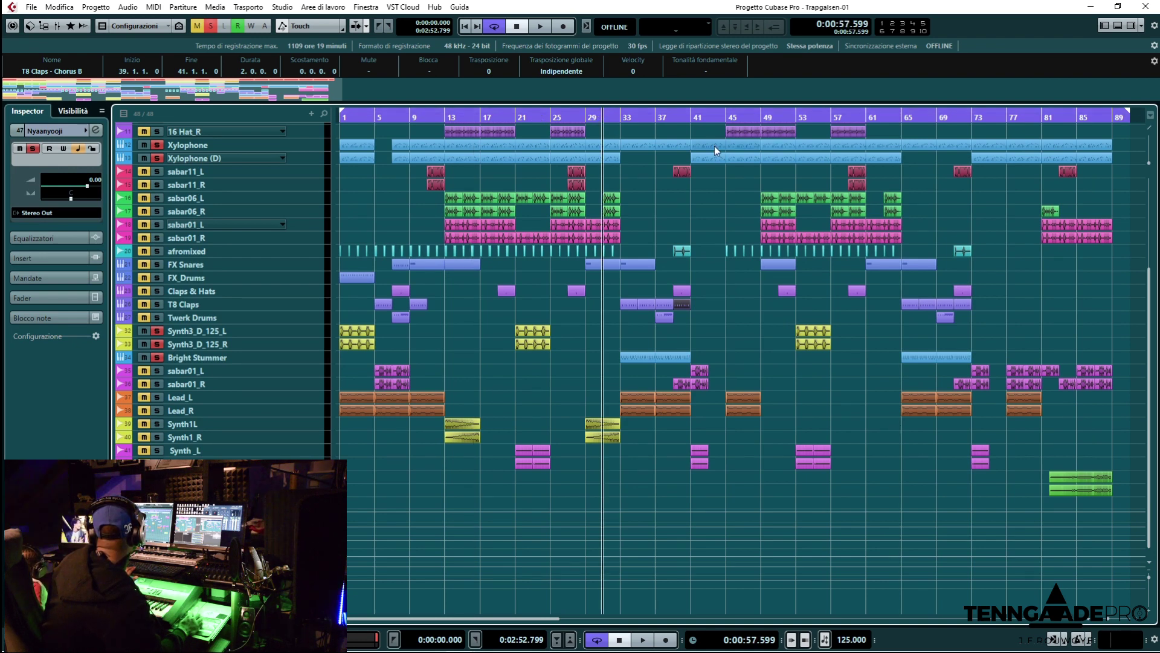
left_click(619, 113)
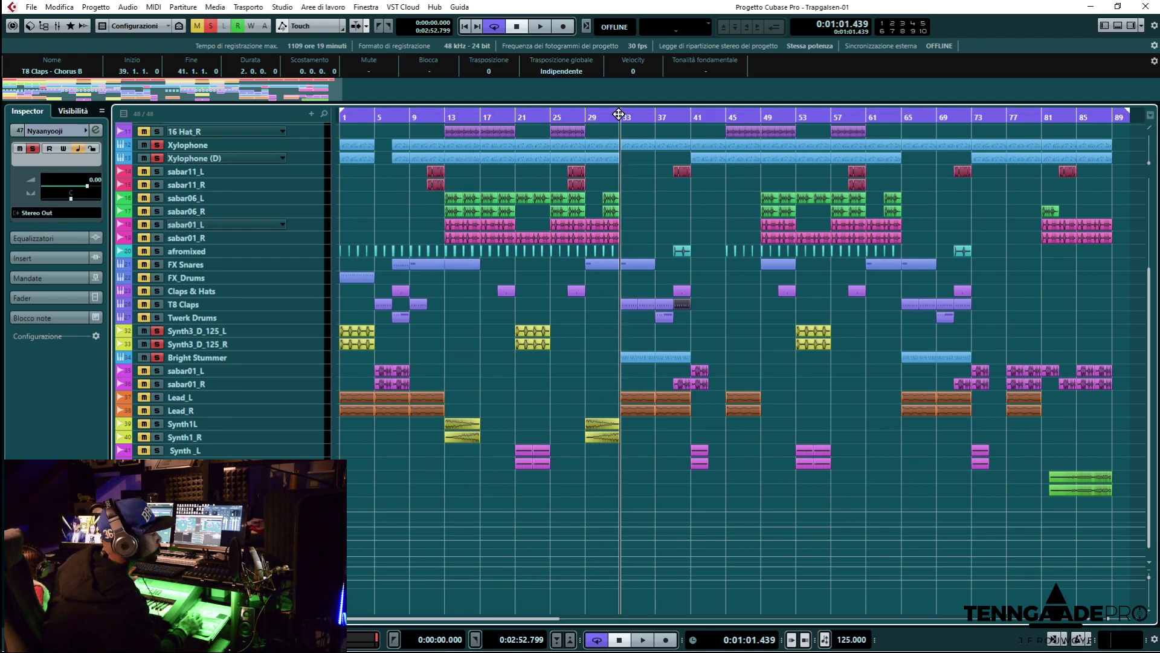
key("space")
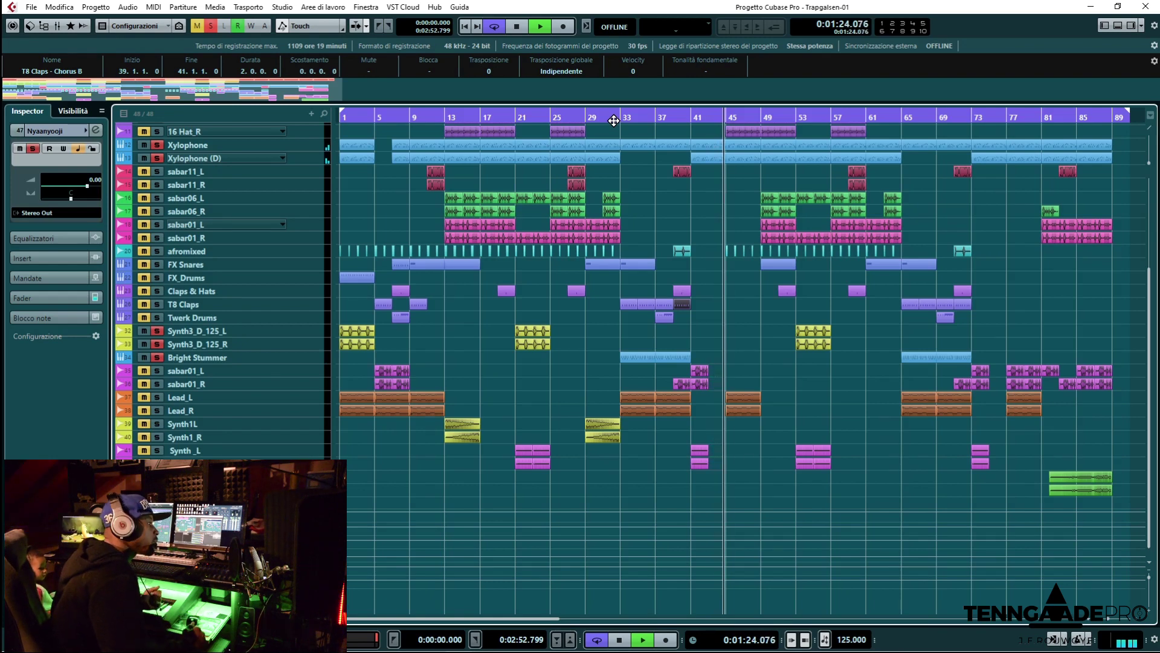
key("space")
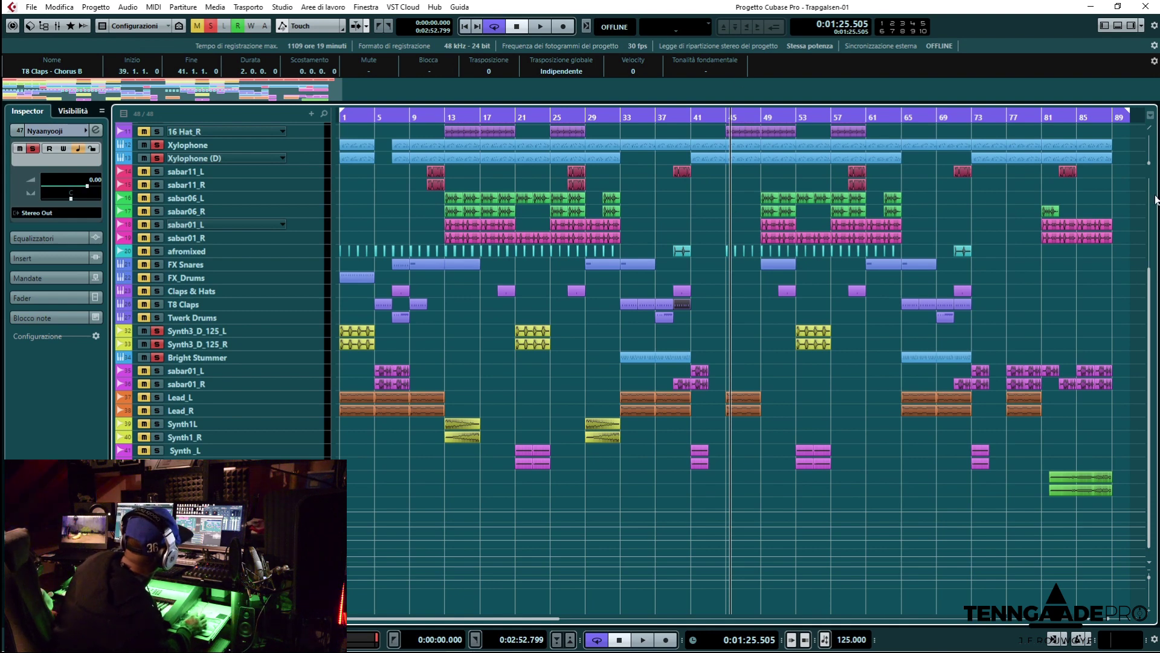
Step: Return the playhead to the project start and deactivate all solo states
left_click(470, 27)
left_click(470, 27)
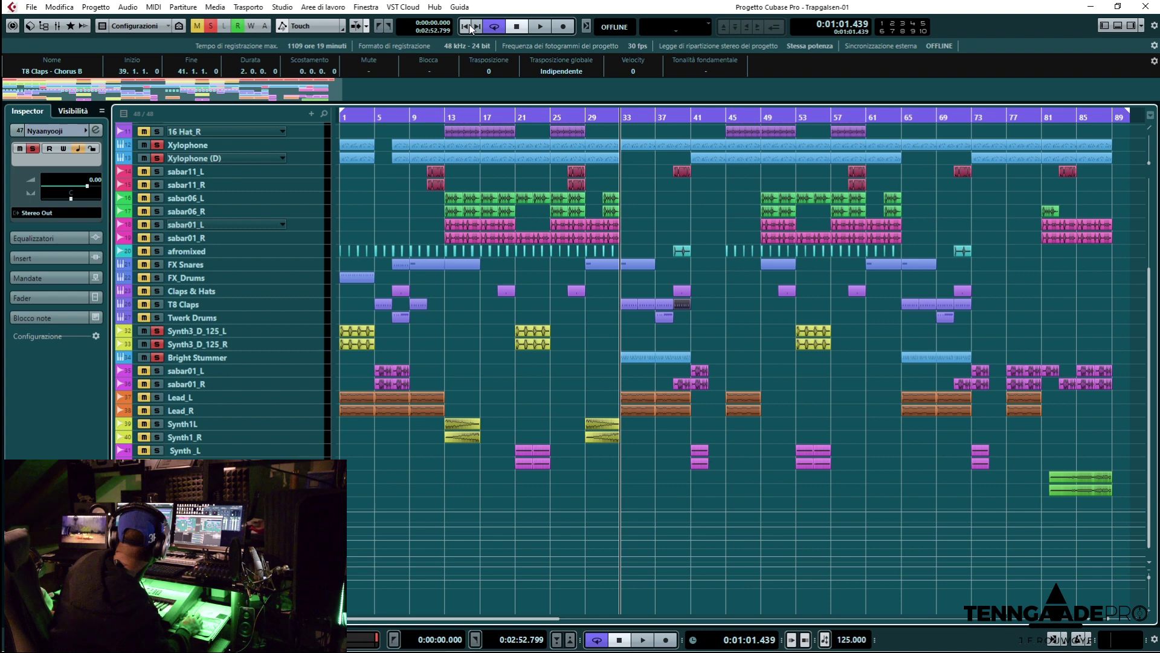
left_click(469, 26)
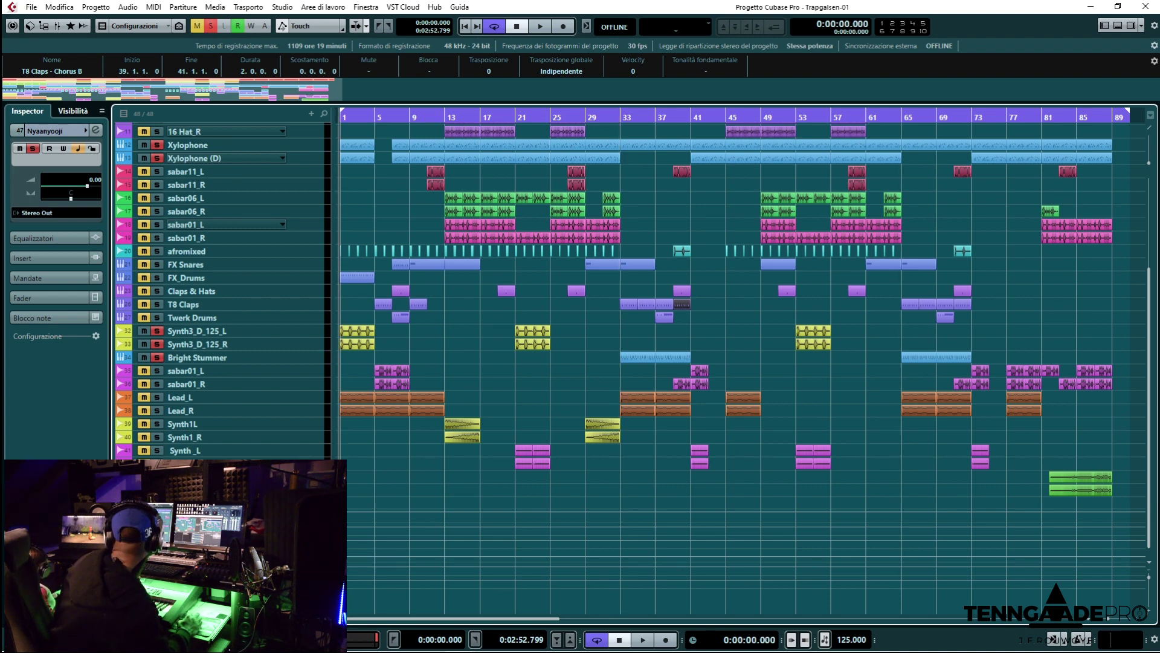
left_click(211, 26)
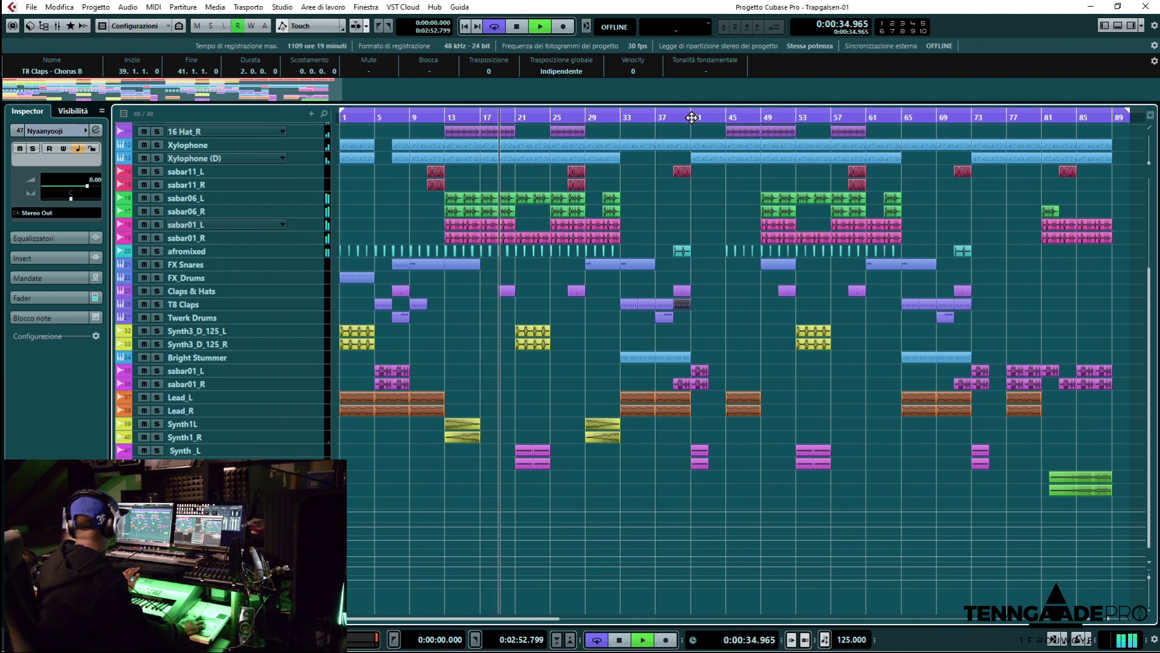
Step: Play the full mix from bar 65 through the final section with no event selected
left_click(902, 115)
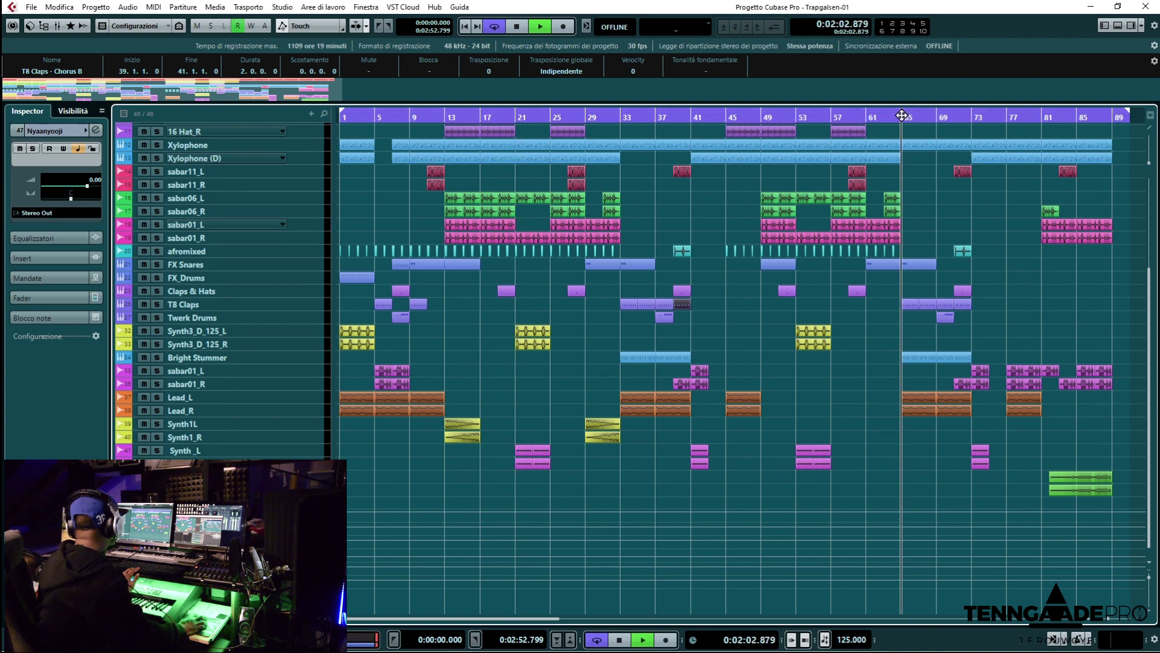
left_click(988, 206)
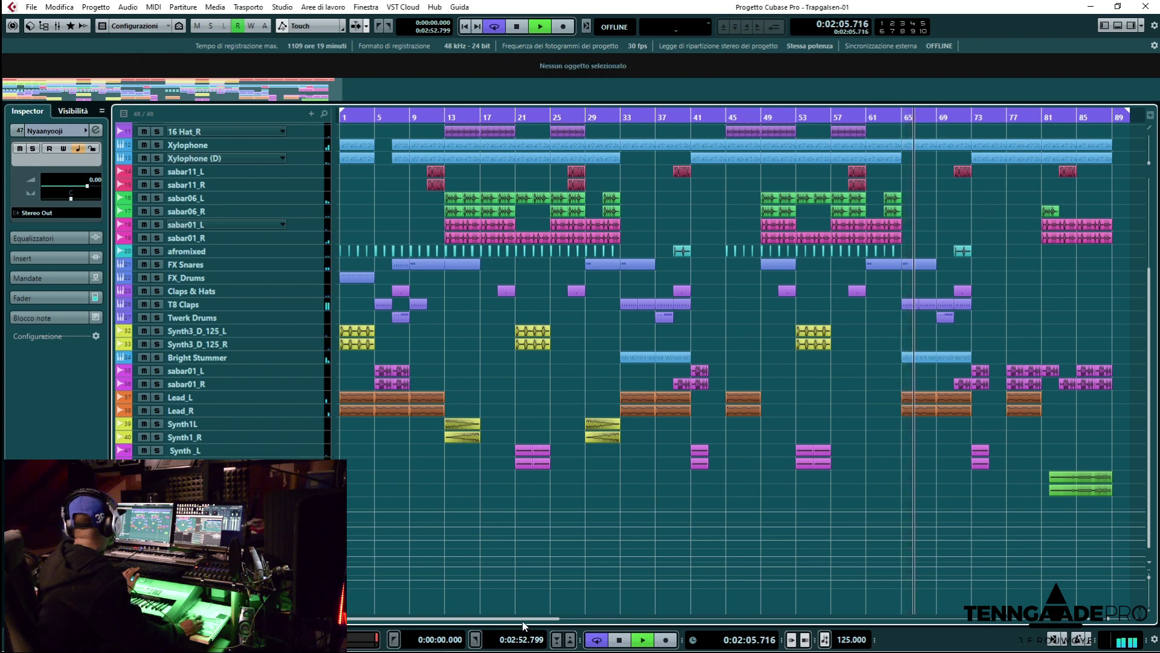
left_click_drag(524, 618, 587, 617)
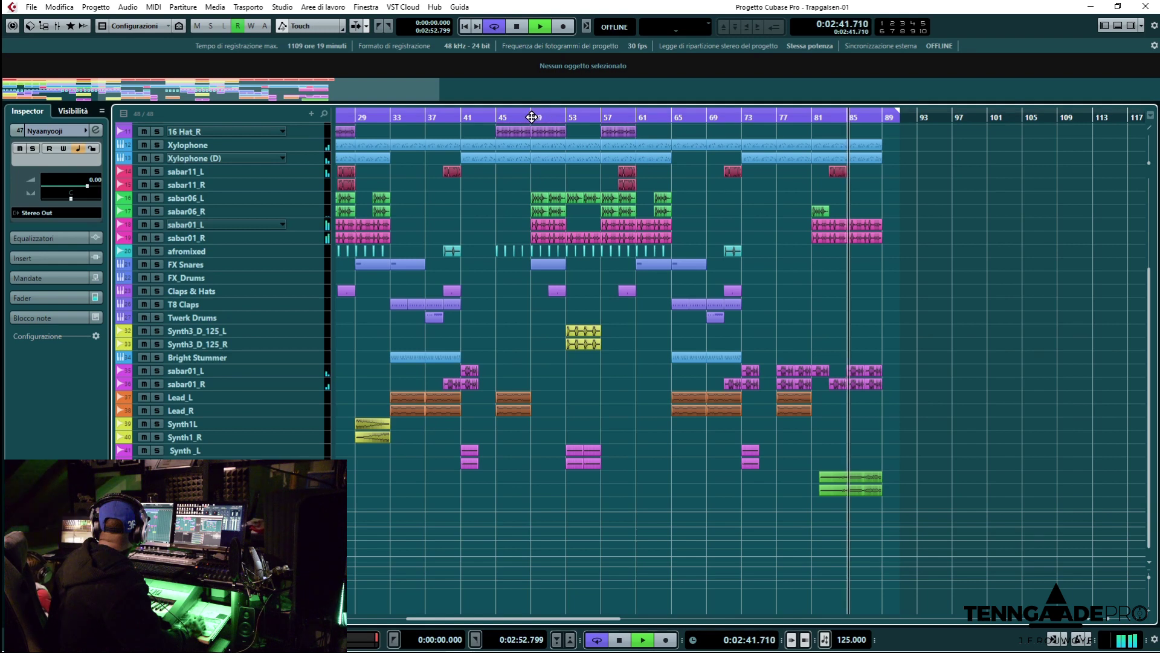
Step: Replay the full mix from the beginning, jump to about bar 53, and stop playback at about bar 77
key("Home")
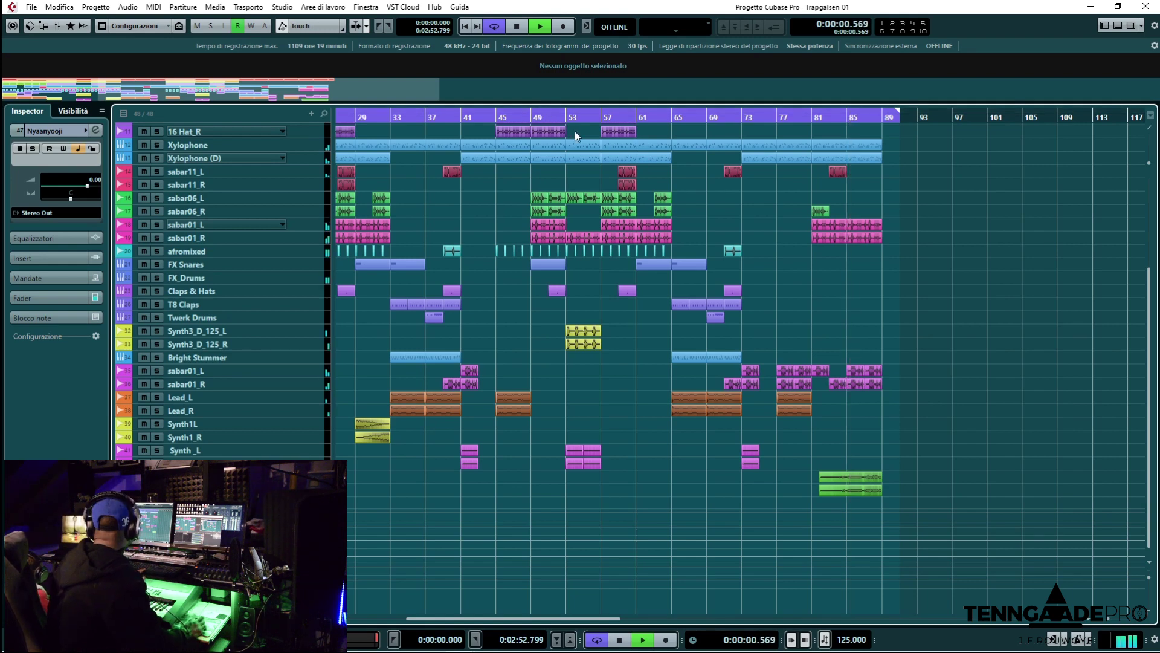
left_click(565, 113)
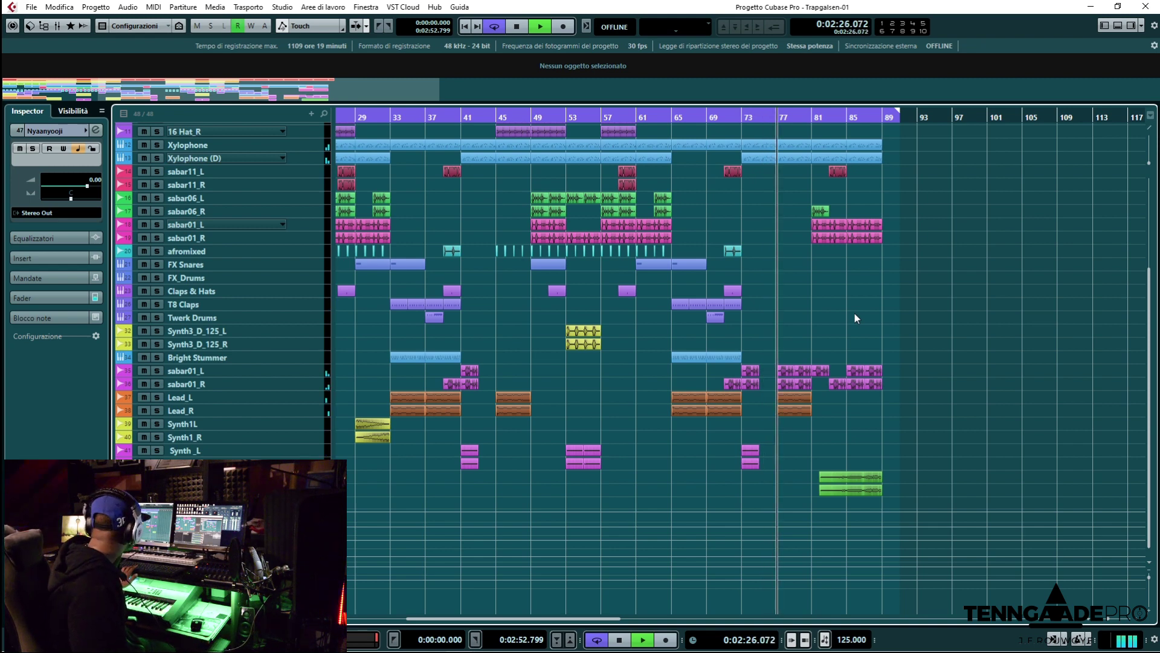
key("space")
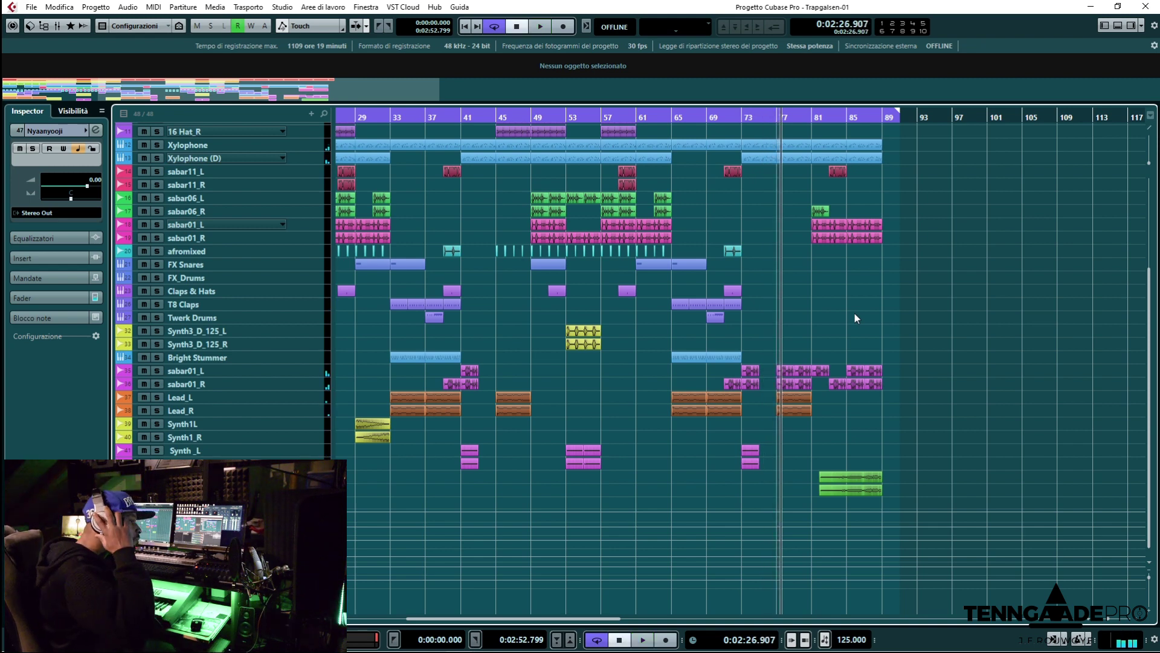